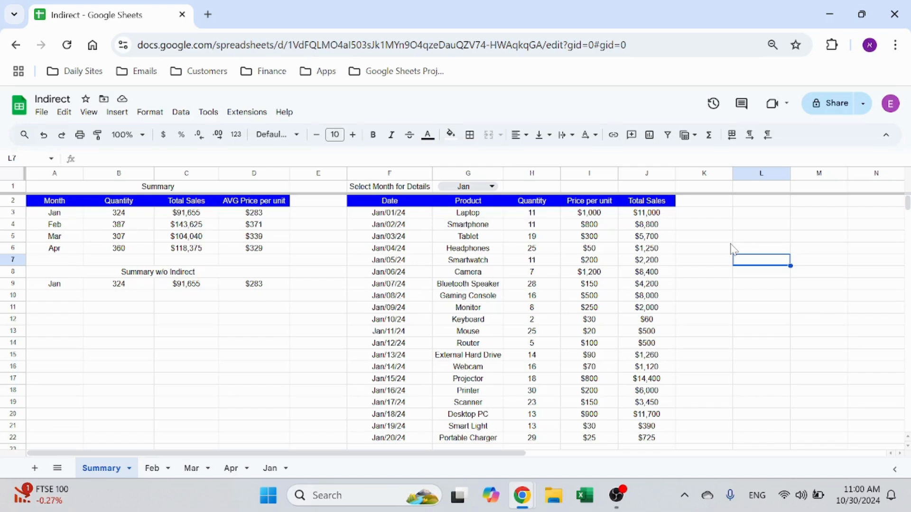
- Look through the Feb, Mar, Apr and Jan sheets and move the Mar sheet to the end, after Jan
click(151, 468)
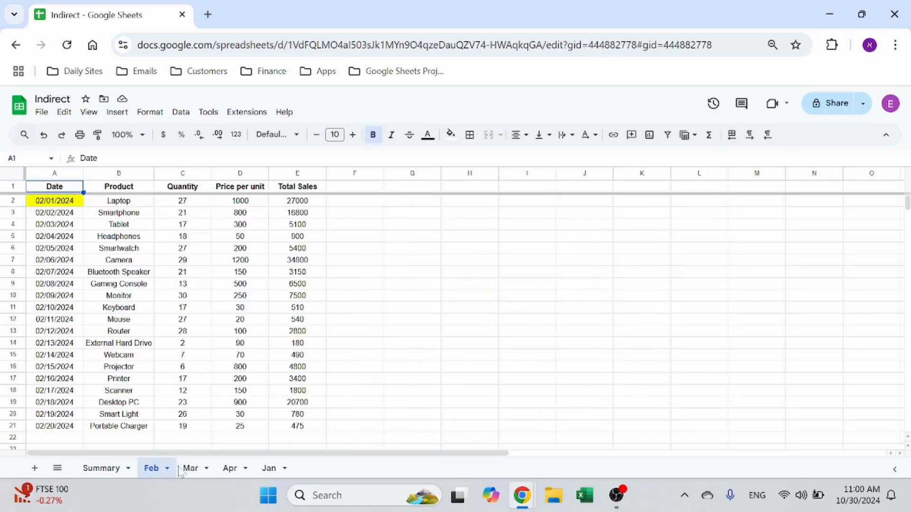
click(192, 469)
click(235, 471)
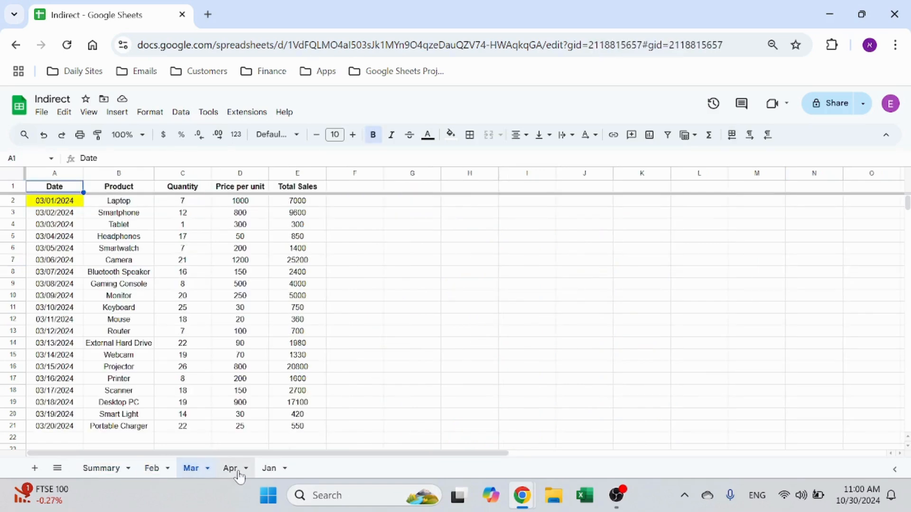
click(271, 470)
drag(192, 468, 285, 469)
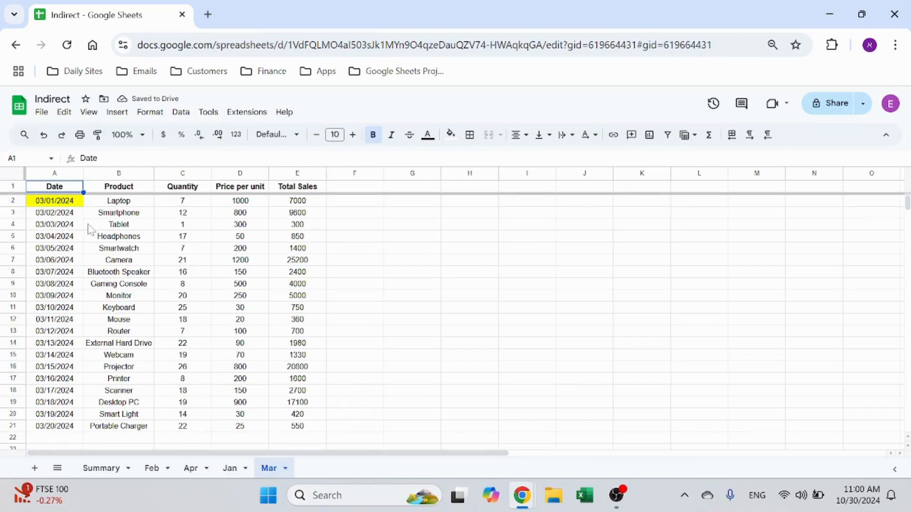
- Examine the Product, Quantity, Price per unit and Total Sales cells of the first data row on the Mar sheet
click(138, 203)
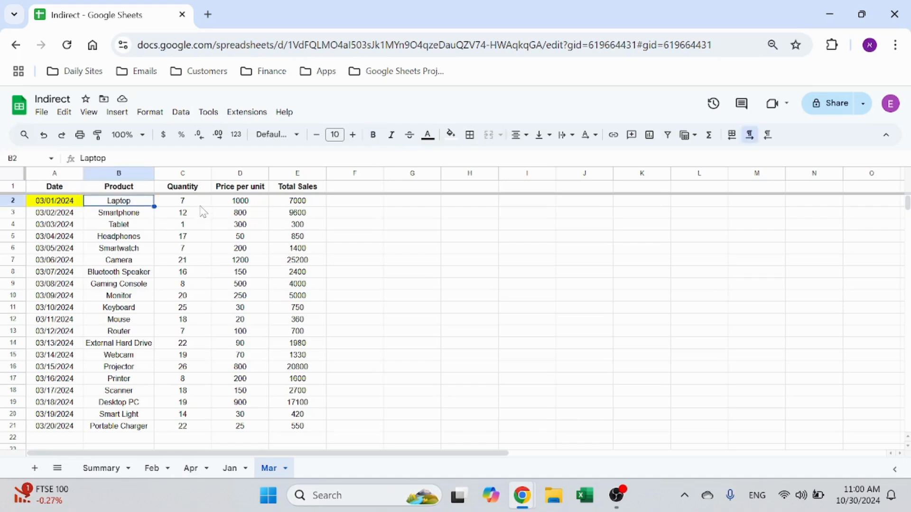
click(201, 205)
click(263, 205)
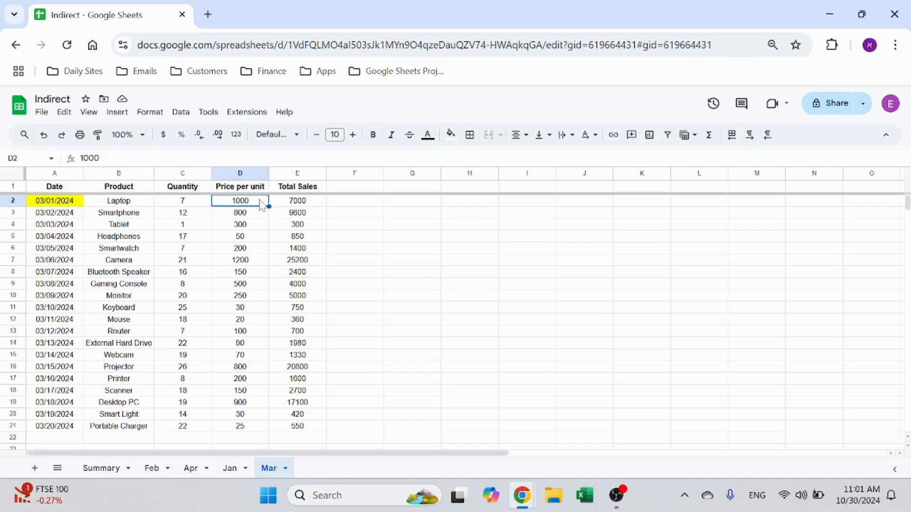
click(309, 211)
click(336, 227)
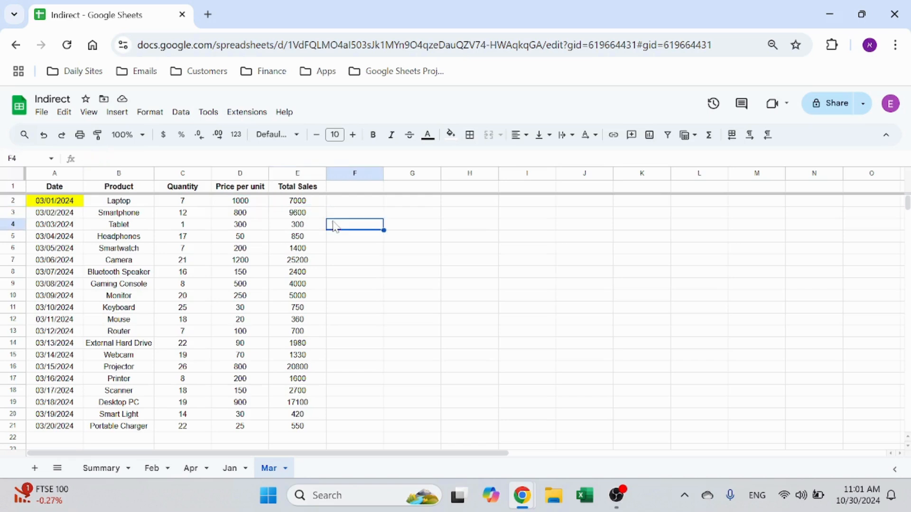
click(195, 204)
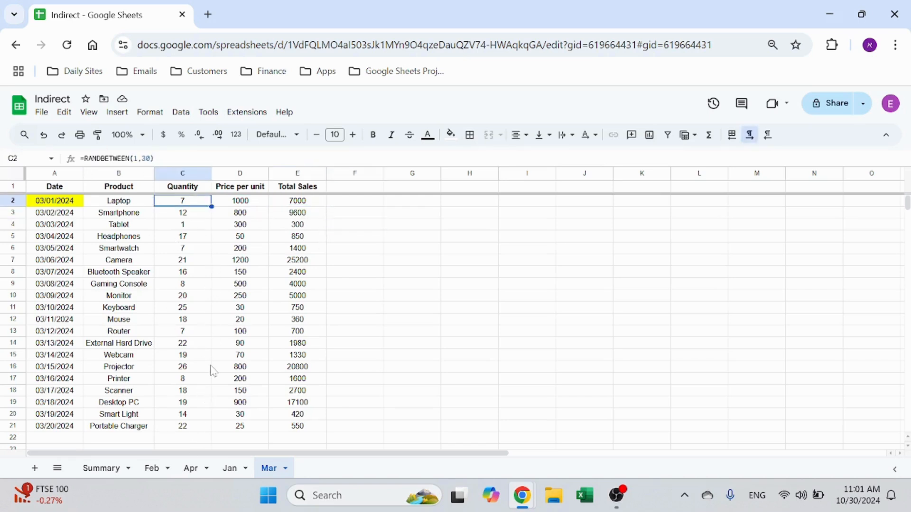
- On the Summary sheet, enter a temporary "g" in L7 and clear it again to recalculate the random quantities
click(117, 474)
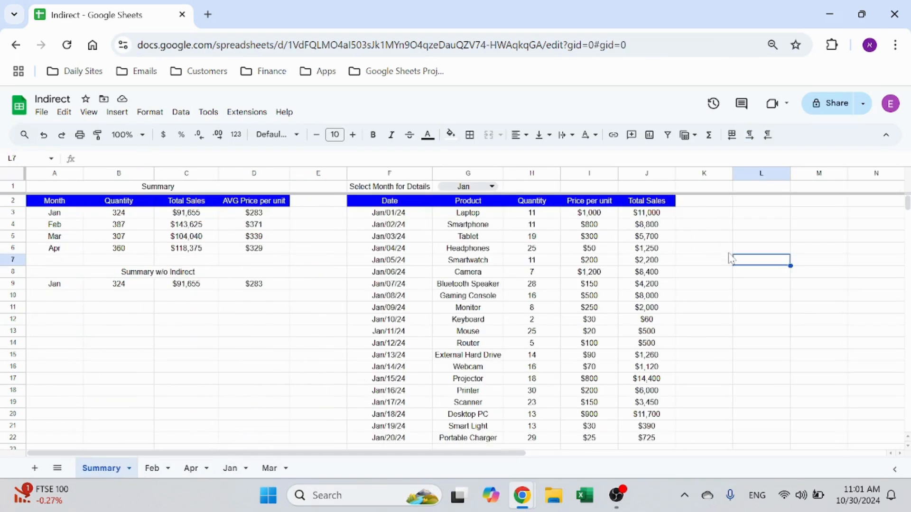
text(g)
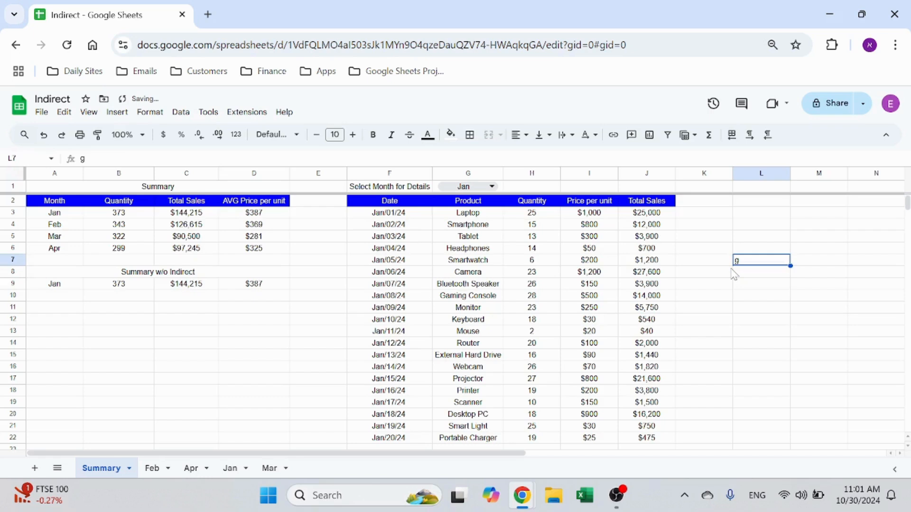
key(BackSpace)
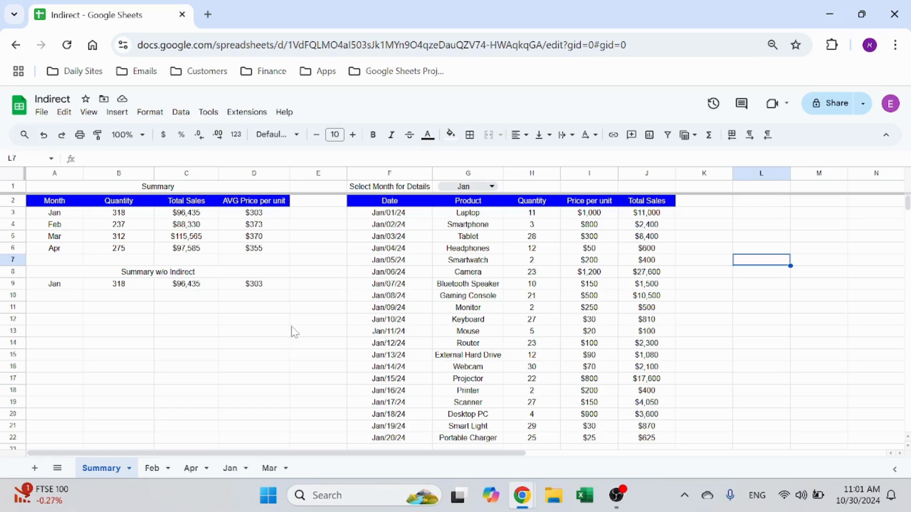
- Review the Feb, Apr, Jan and Mar sheets to compare their column layouts
click(153, 469)
click(201, 473)
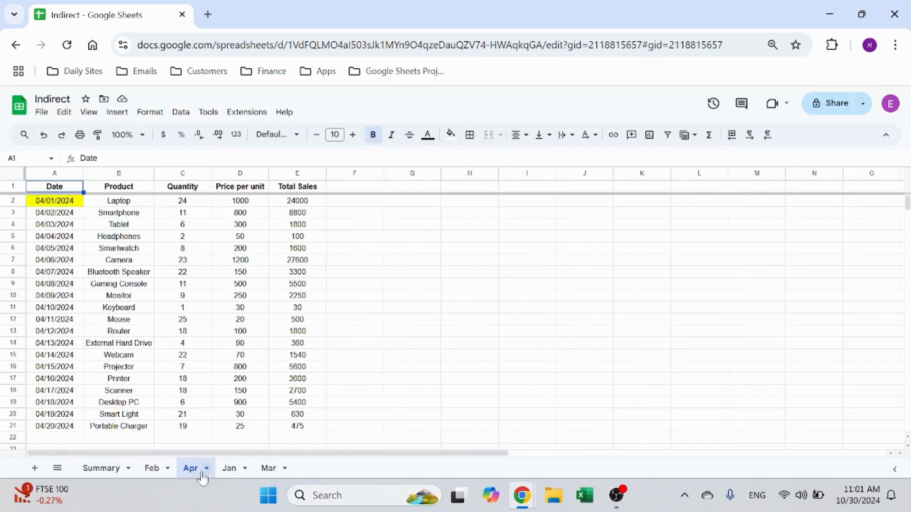
click(230, 469)
click(268, 469)
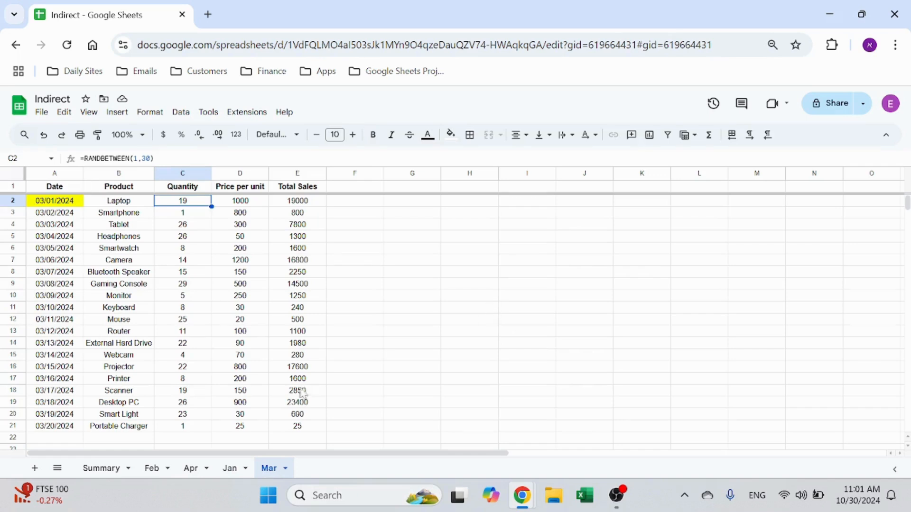
click(156, 469)
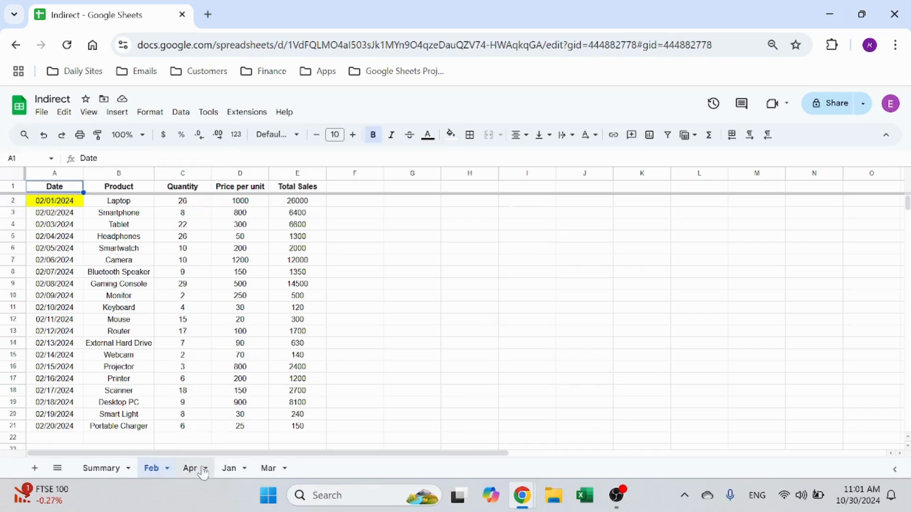
click(195, 470)
click(231, 470)
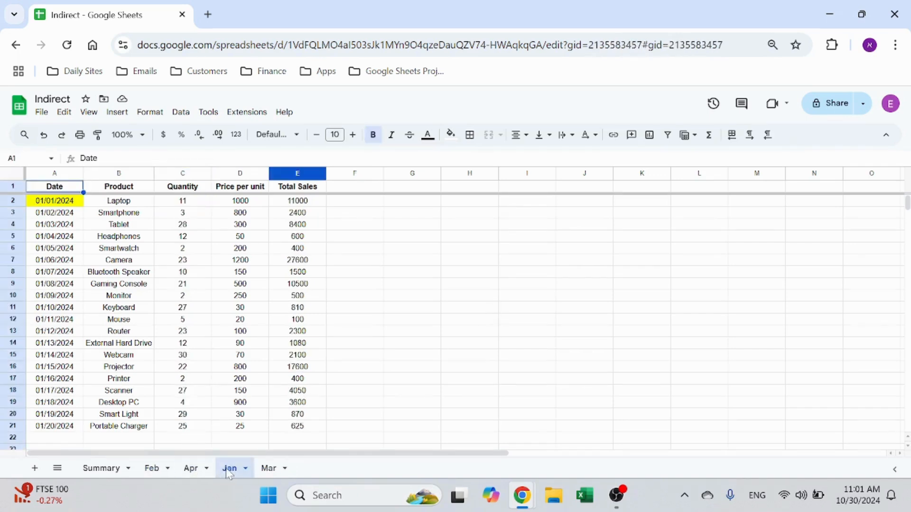
- On the Summary sheet, clear B9 and re-enter it as =sum(Jan!C:C), referencing the Jan sheet's Quantity column
click(97, 469)
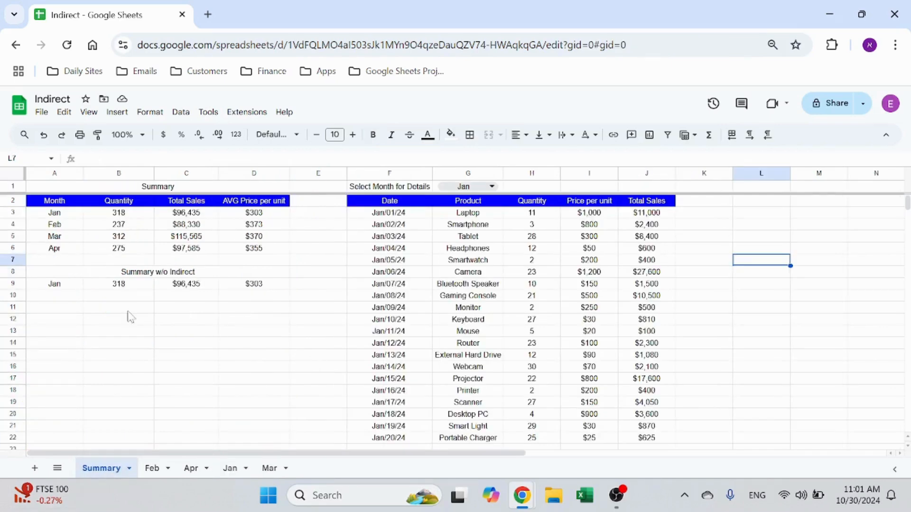
click(68, 285)
click(118, 285)
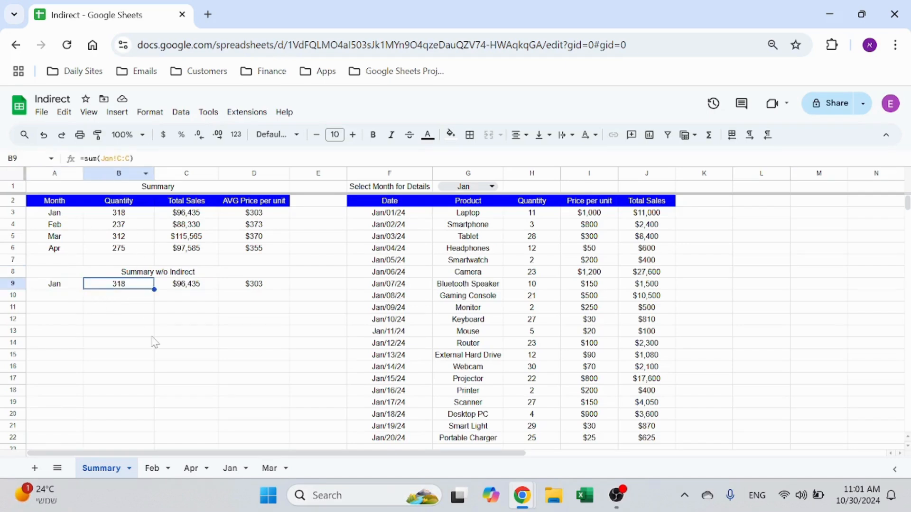
key(Delete)
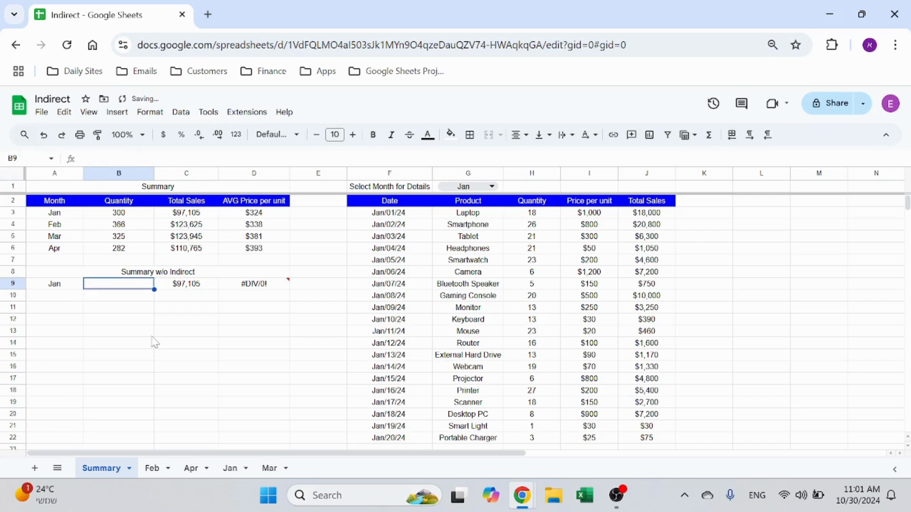
text(=sum()
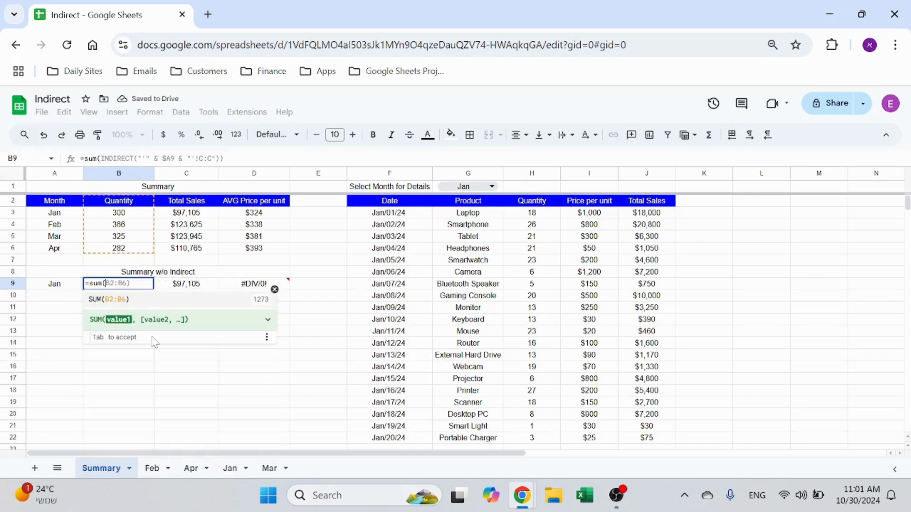
click(240, 475)
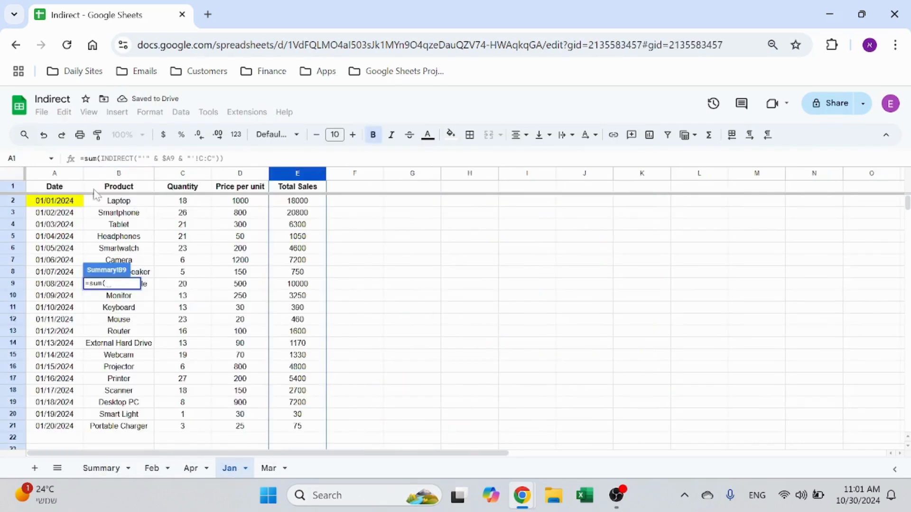
click(178, 174)
key(Return)
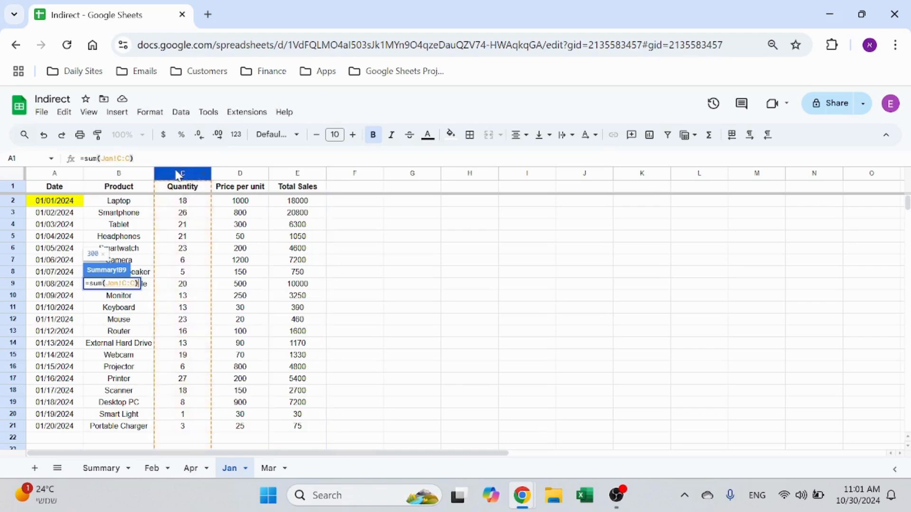
- Check the Total Sales and AVG Price formulas in row 9, and compare B9's direct sheet reference with the INDIRECT formula in B3
key(Right)
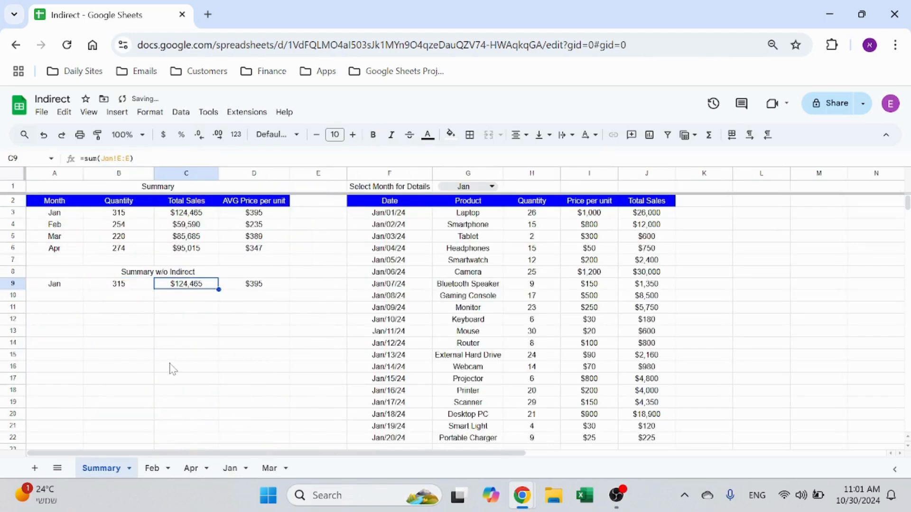
key(Right)
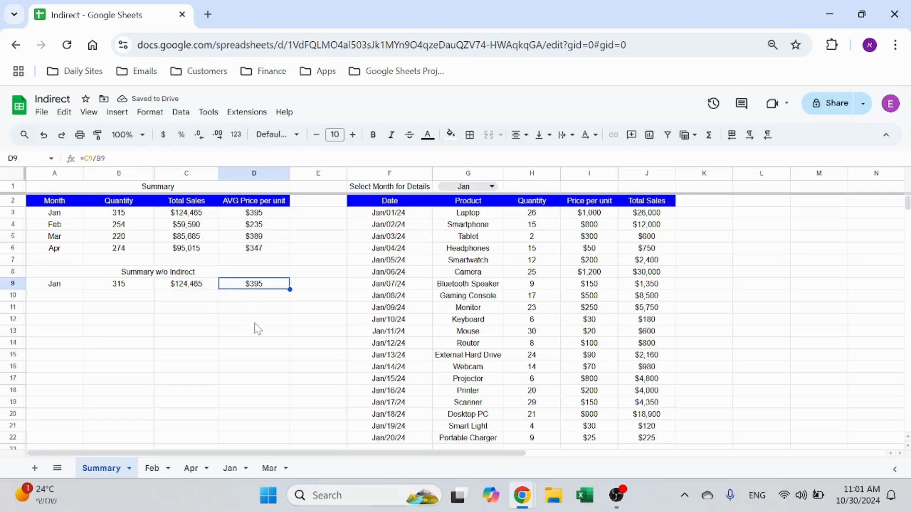
click(132, 284)
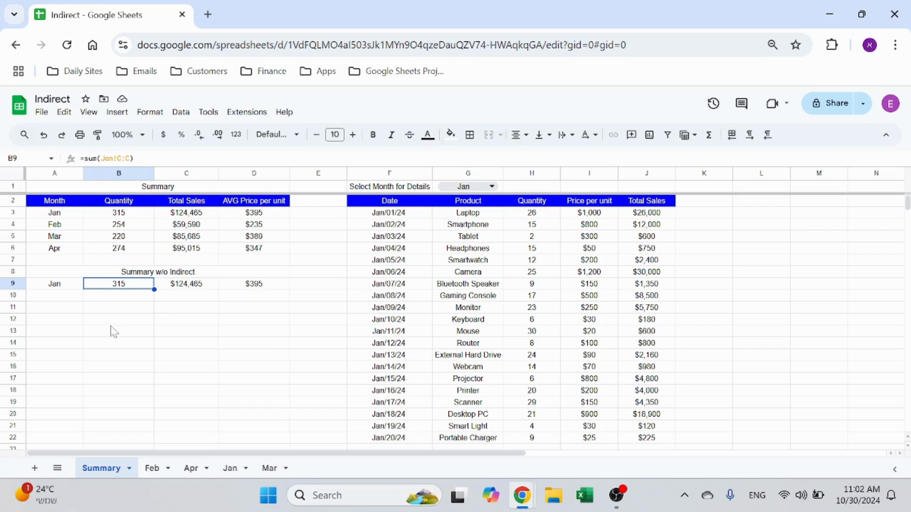
click(133, 214)
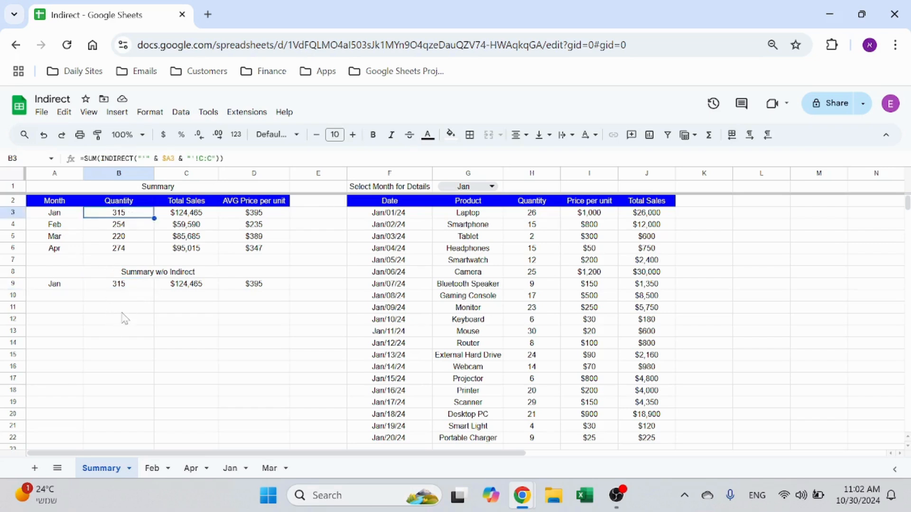
click(131, 285)
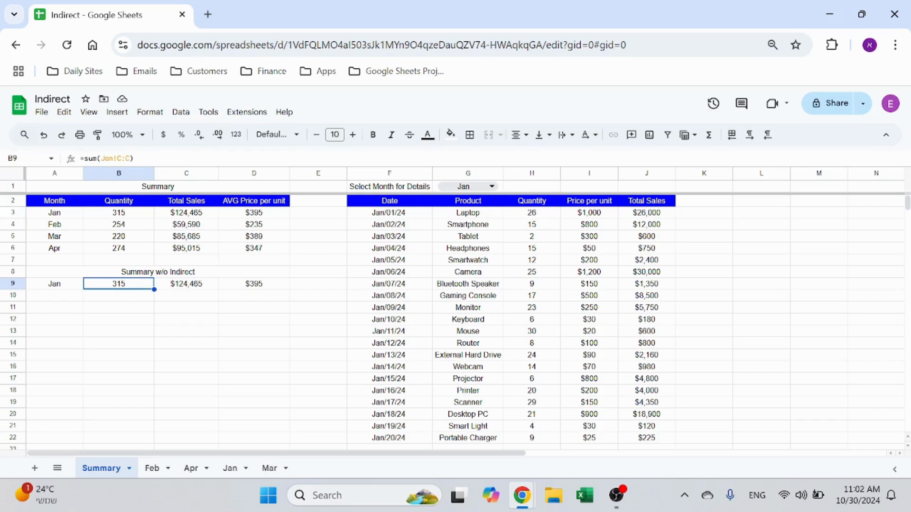
double_click(115, 158)
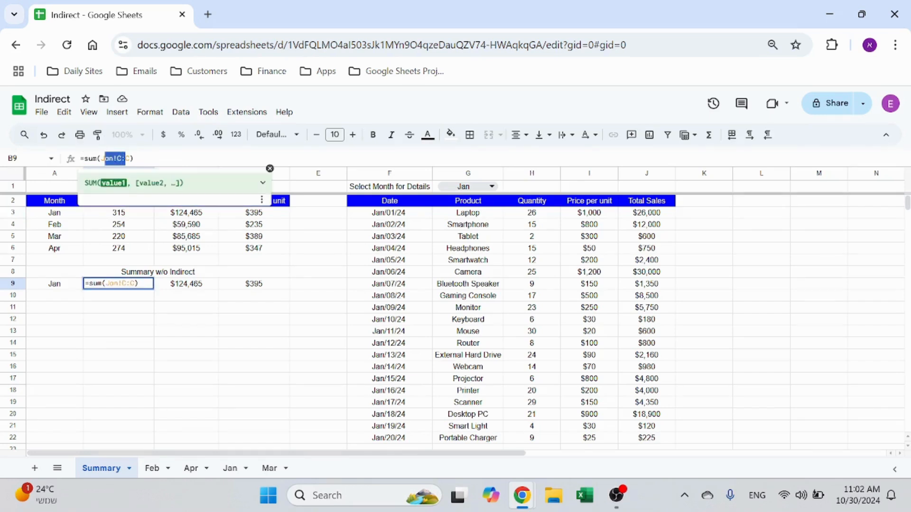
key(Escape)
click(139, 216)
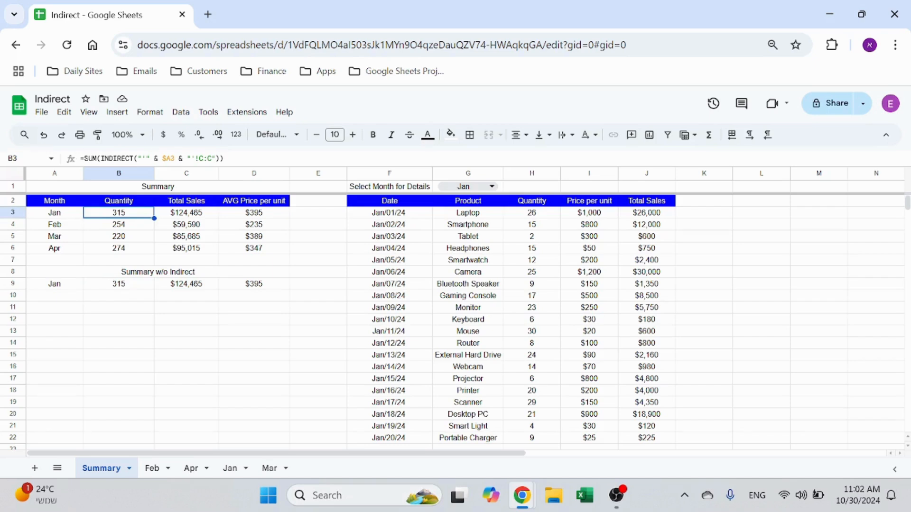
- Examine the parts of B3's INDIRECT formula against B9: the opening quote string, the $A3 month reference, the ampersands and the column text
click(139, 158)
drag(138, 159, 150, 158)
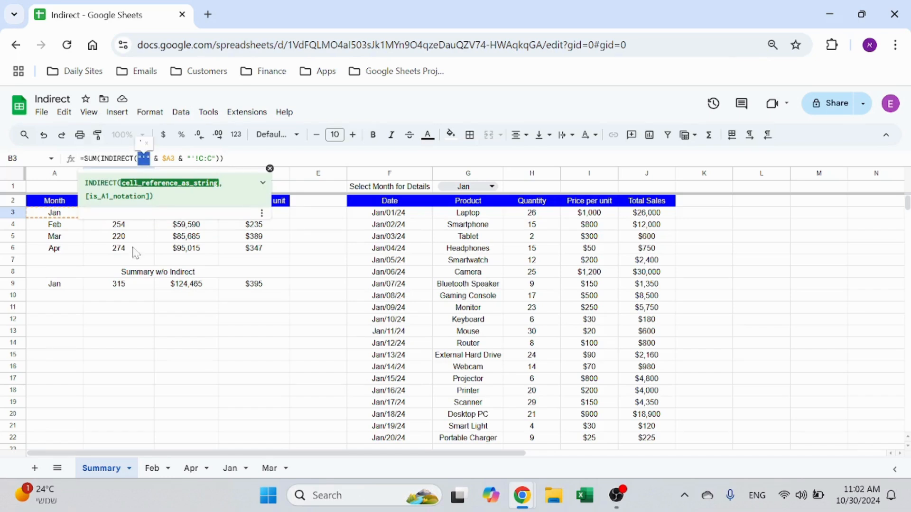
click(119, 285)
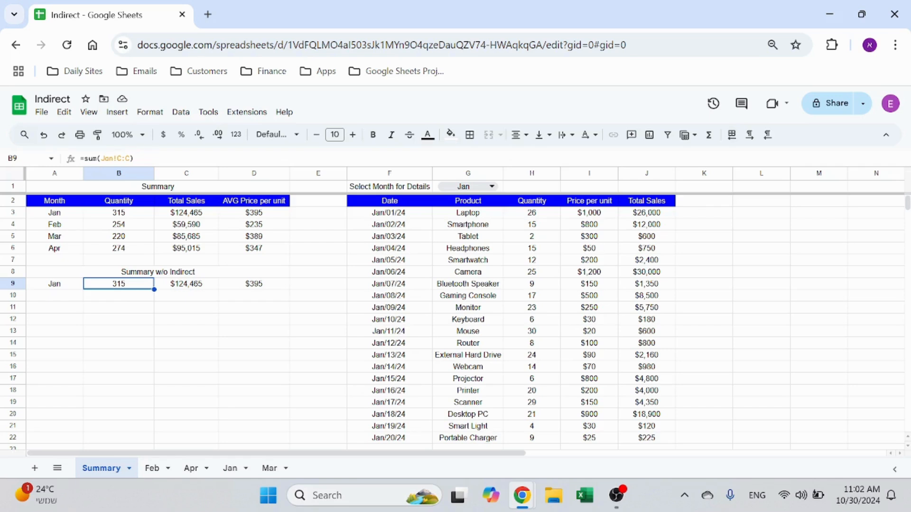
click(69, 214)
click(137, 213)
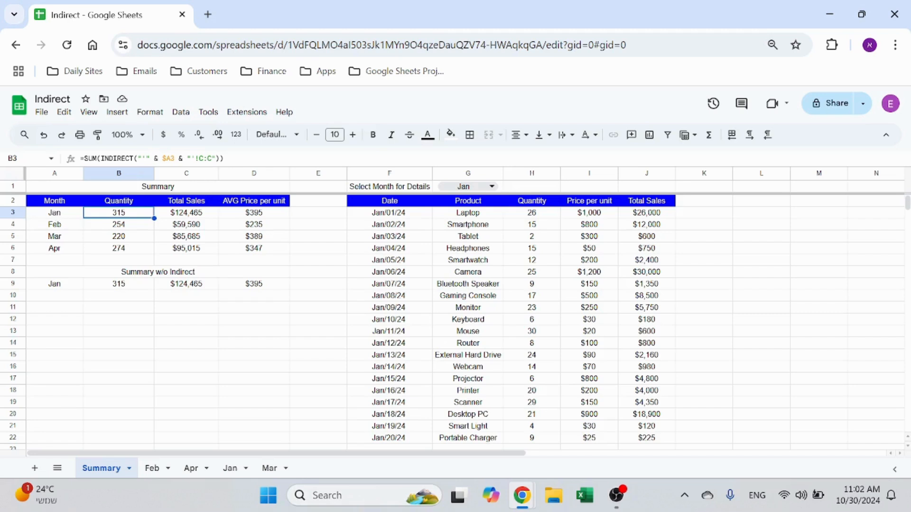
drag(175, 159, 183, 158)
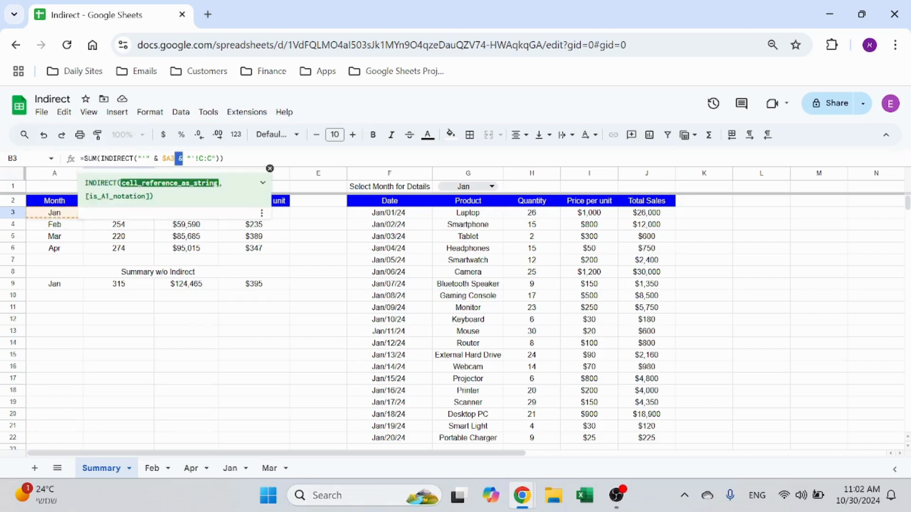
click(225, 159)
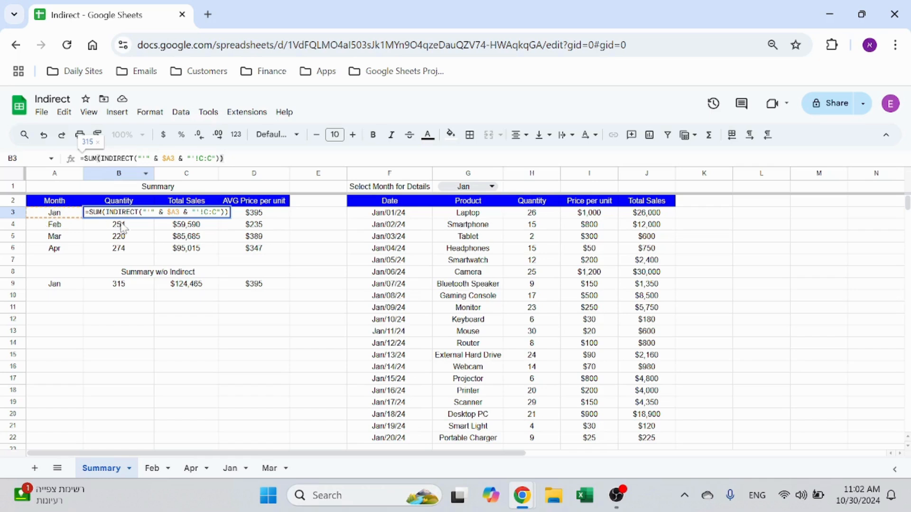
key(Return)
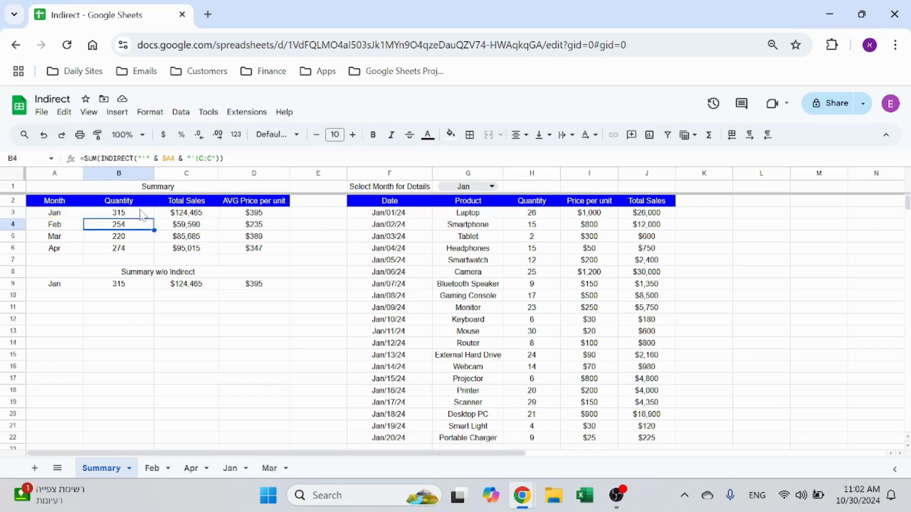
- Inspect the Mar and Apr Quantity formulas and the Total Sales and AVG Price per unit formulas in the upper summary table
click(133, 238)
click(132, 249)
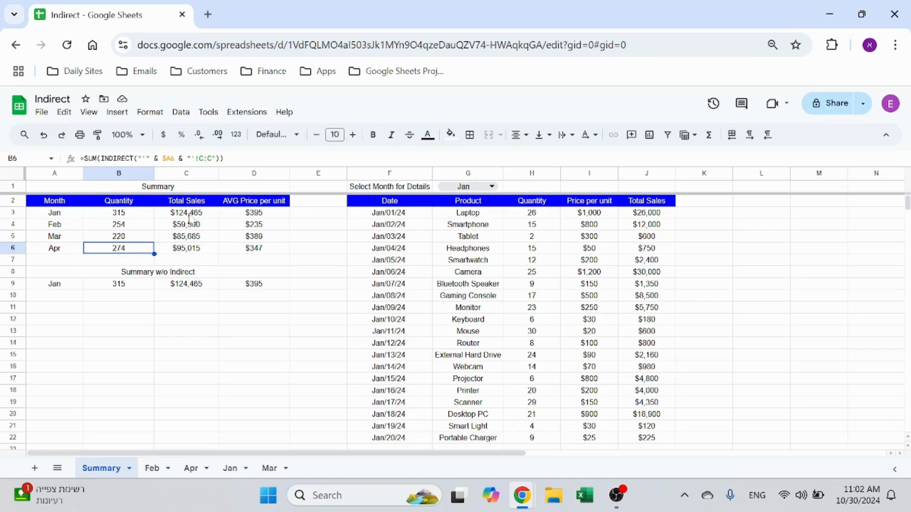
click(187, 216)
click(250, 216)
click(251, 238)
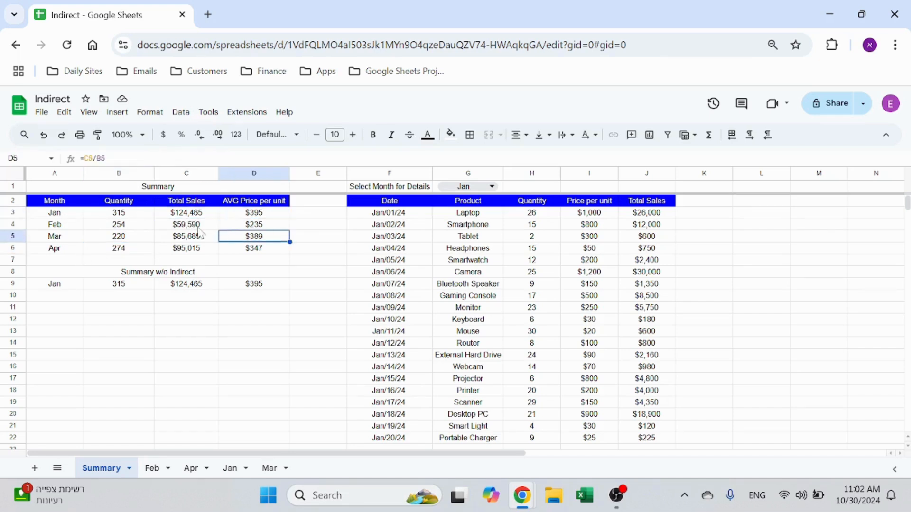
- Enter a direct reference to cell E4 of the Jan sheet in B12 and clear the cell again
click(129, 217)
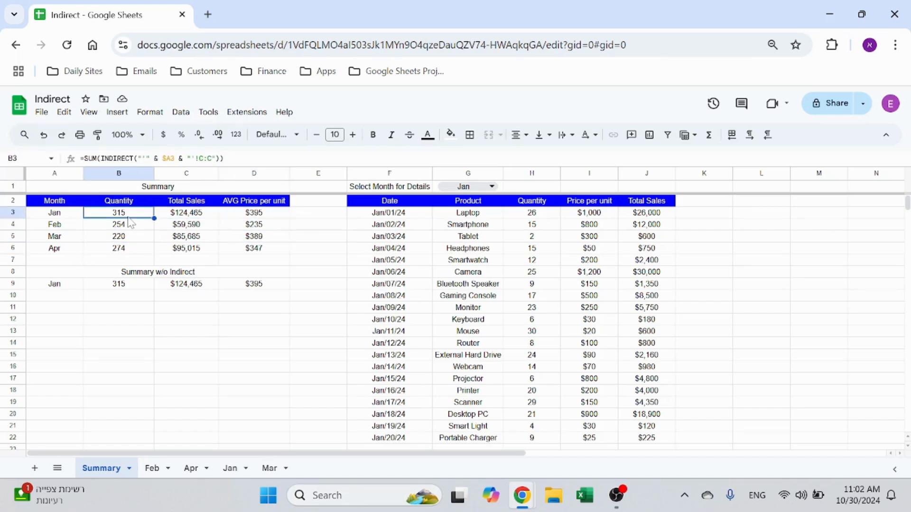
click(133, 319)
text(=)
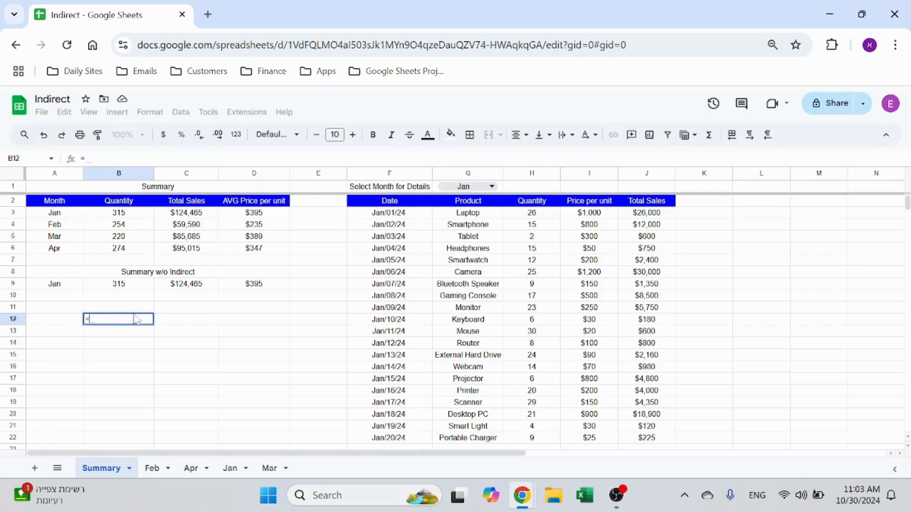
click(236, 469)
click(298, 225)
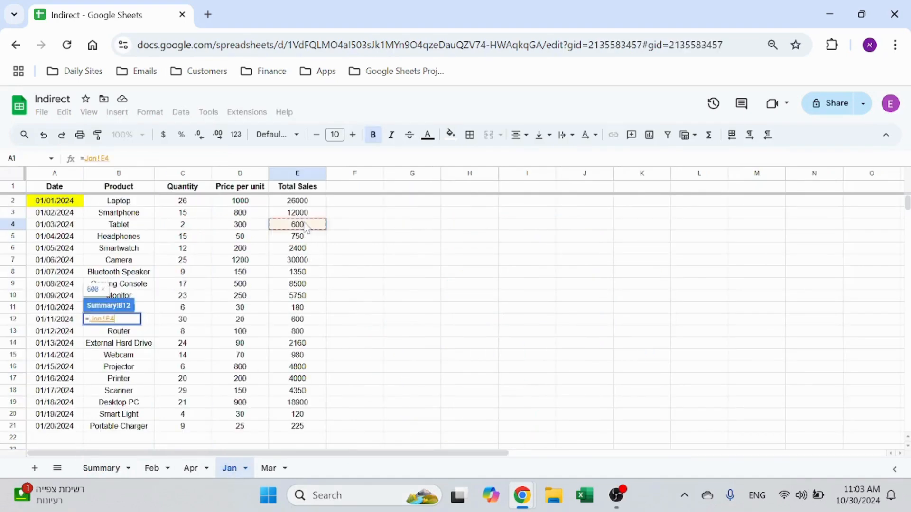
key(Return)
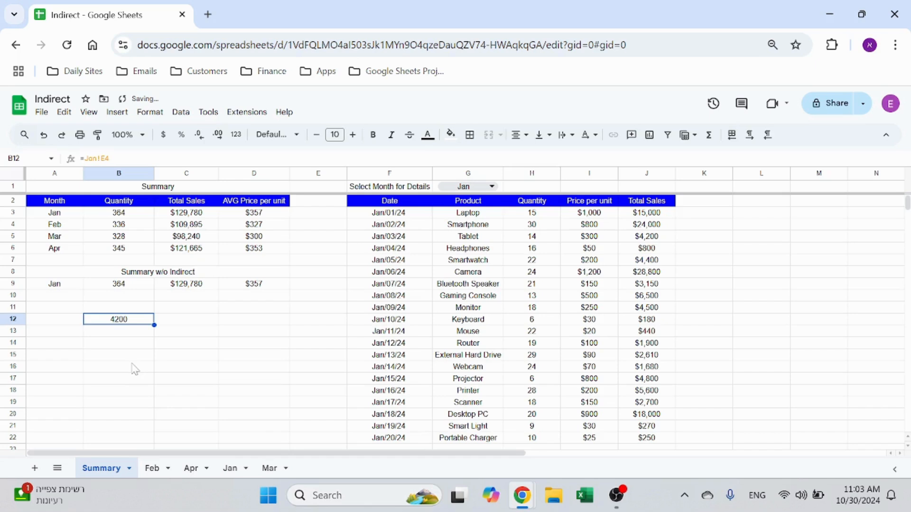
key(Delete)
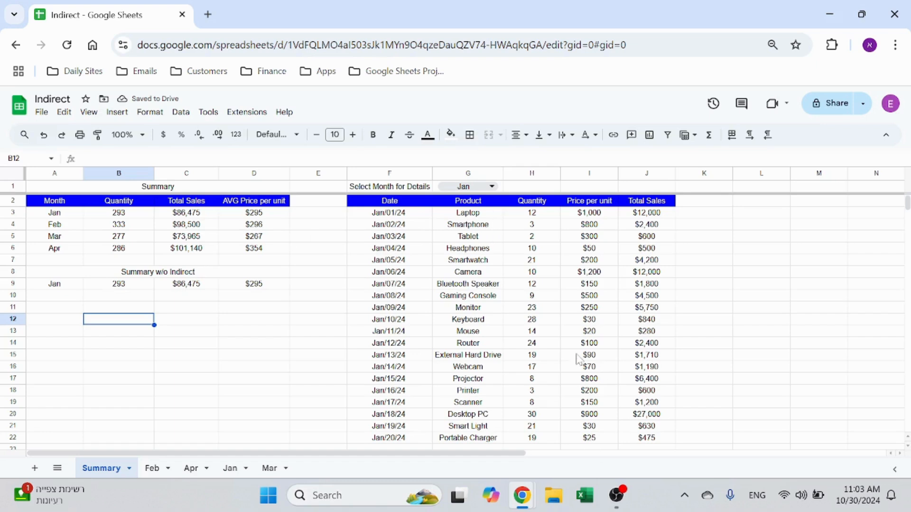
- Check F2's OFFSET formula and start a comparable one in L2 with Jan!A1 as the direct cell reference
click(412, 203)
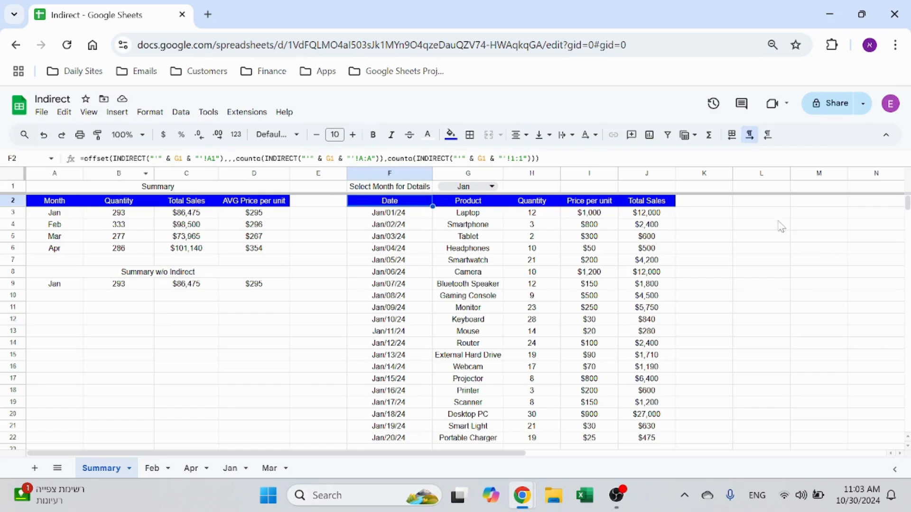
click(760, 209)
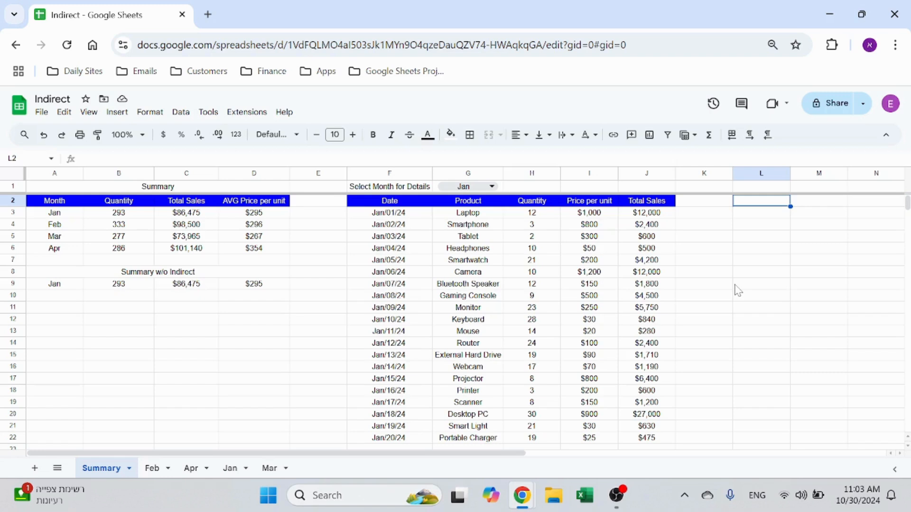
text(=offse)
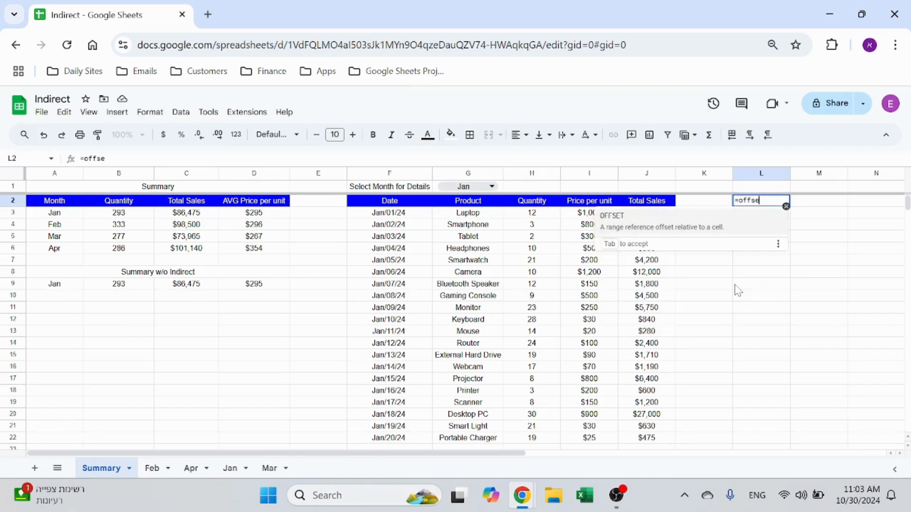
text(t()
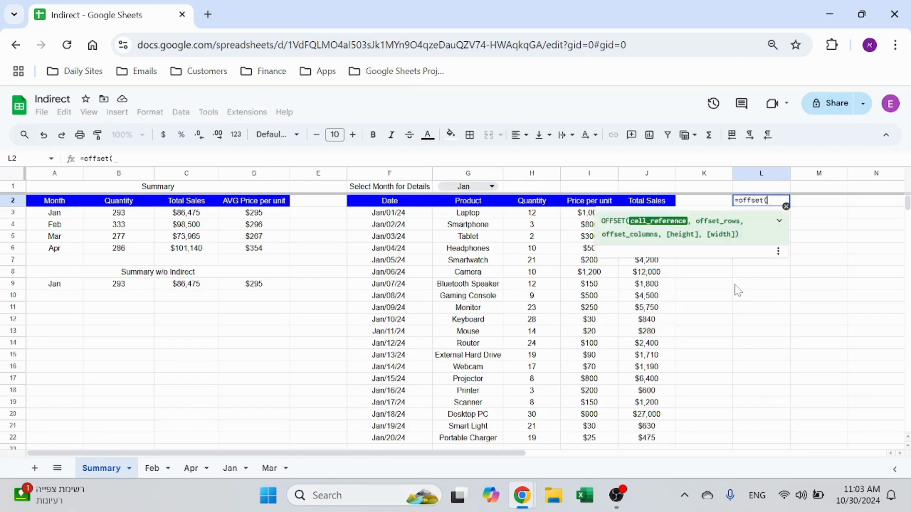
click(230, 468)
click(61, 188)
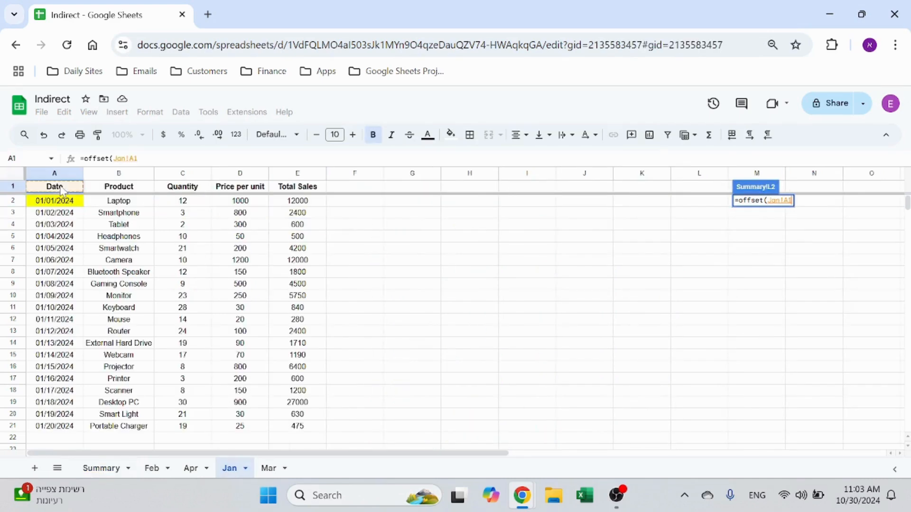
text(,)
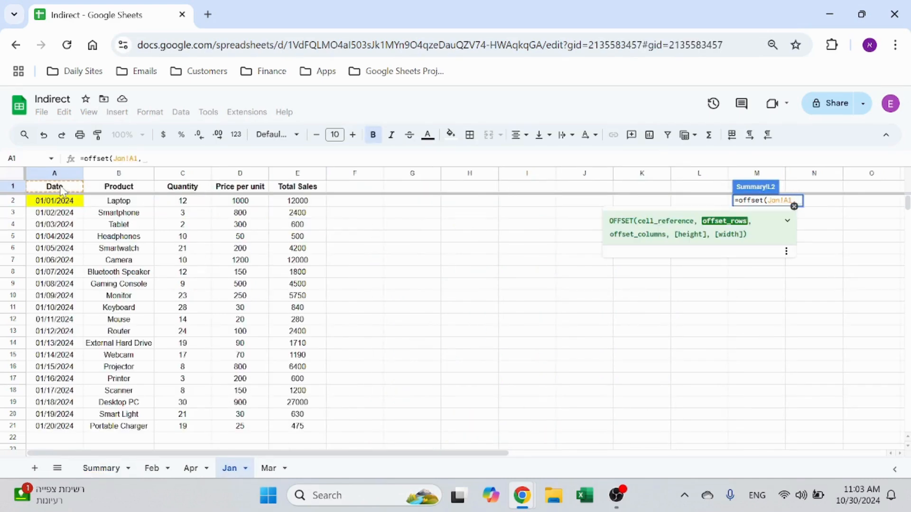
- Complete L2's OFFSET formula with blank row and column offsets, height counta(Jan!A:A) and width counta(Jan!1:1)
text(,,count)
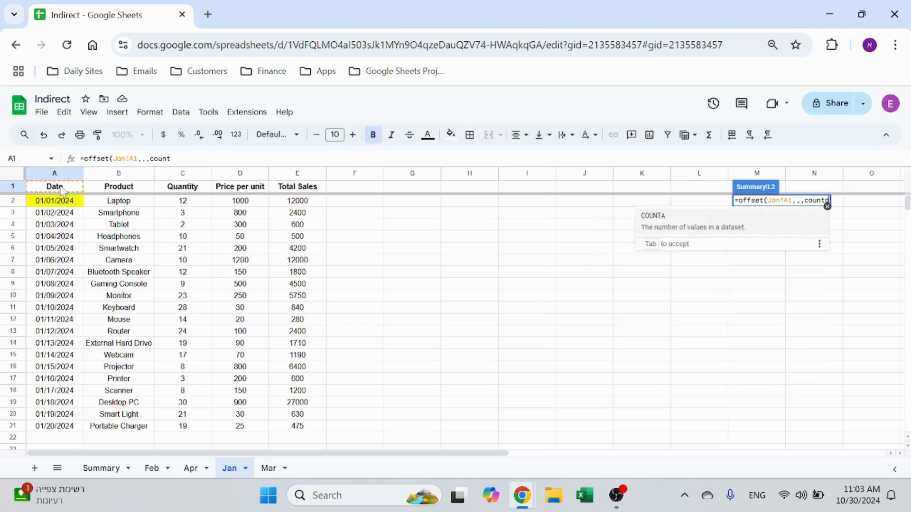
key(Tab)
click(55, 176)
text())
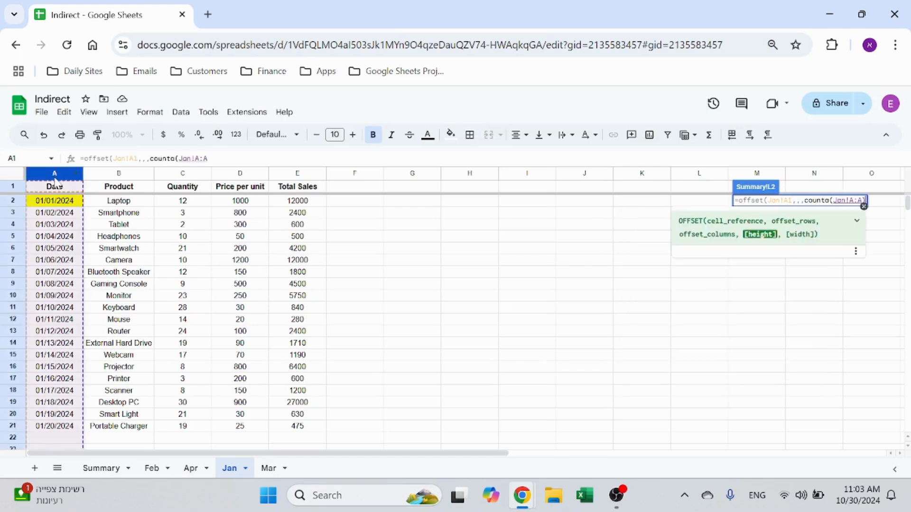
text(,counta)
key(Tab)
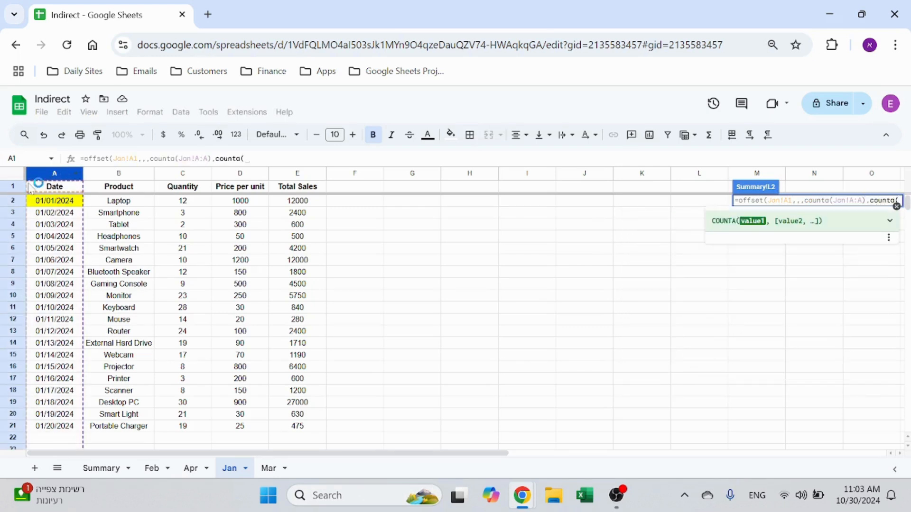
click(13, 186)
text()))
key(Return)
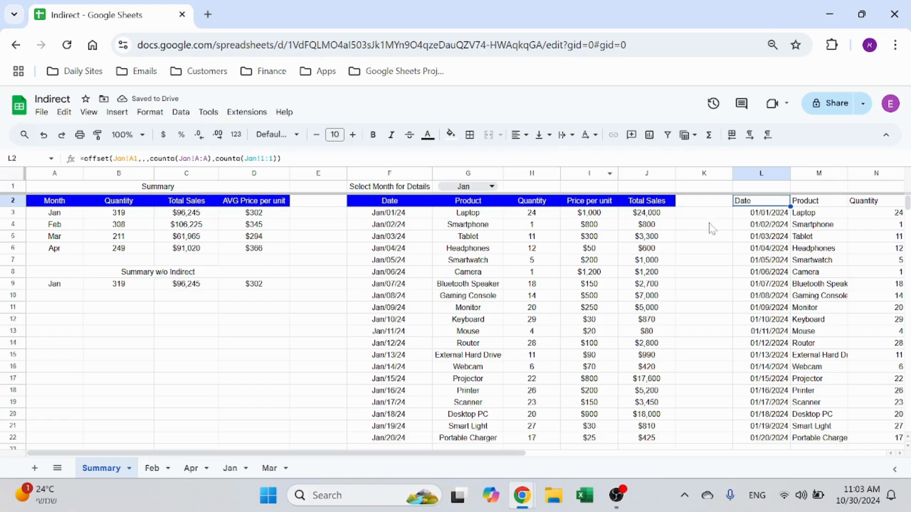
- Set the Select Month for Details dropdown in G1 to Mar
click(488, 187)
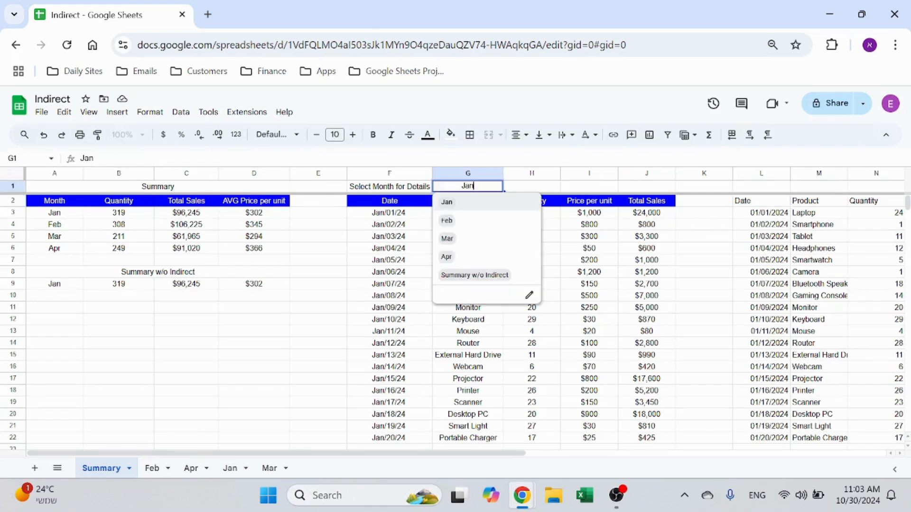
click(465, 222)
key(Return)
click(460, 240)
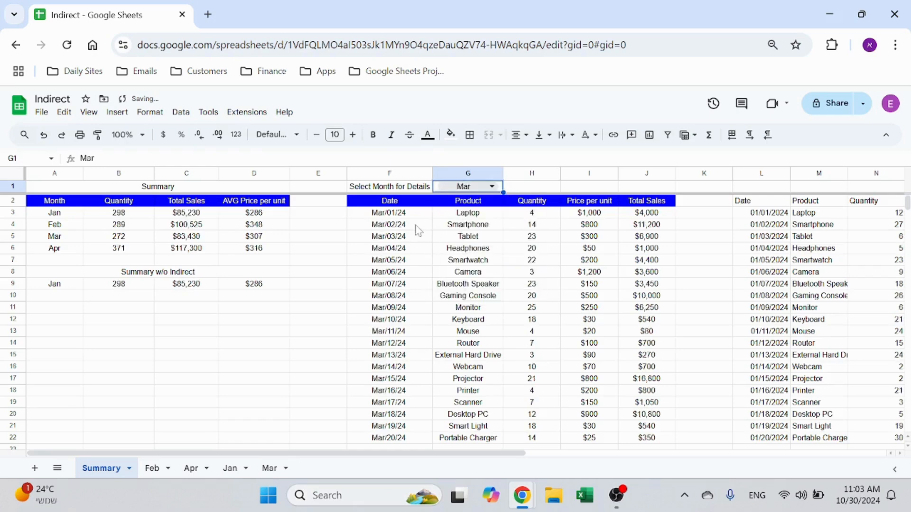
- Compare the INDIRECT-based OFFSET formula in F2 with the direct Jan sheet references in L2's formula
click(413, 213)
click(411, 202)
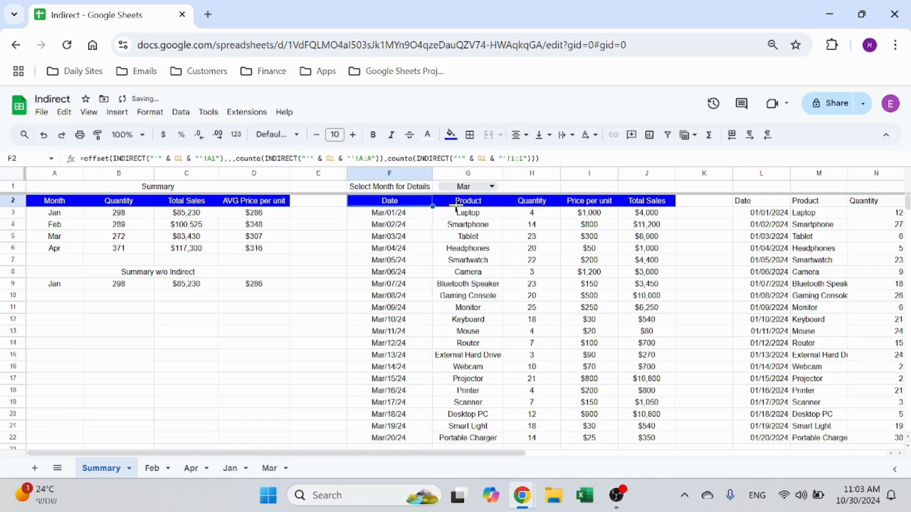
click(762, 205)
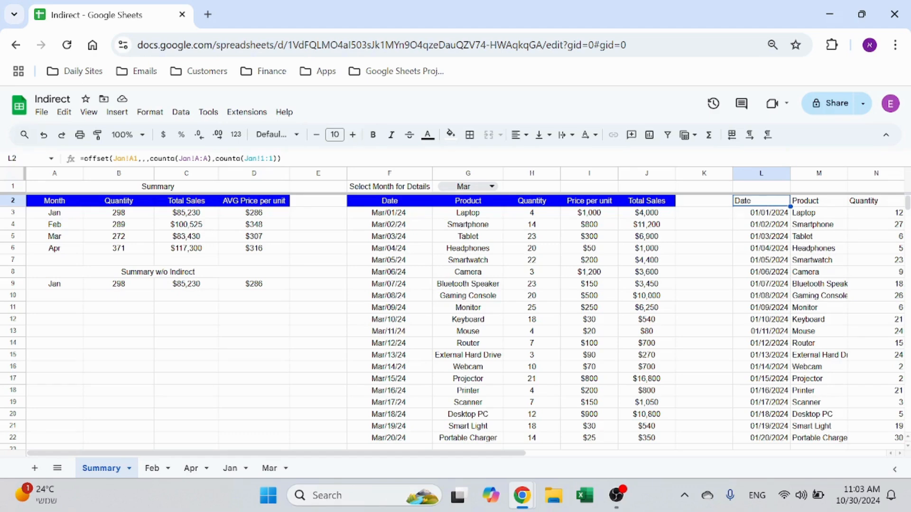
click(396, 205)
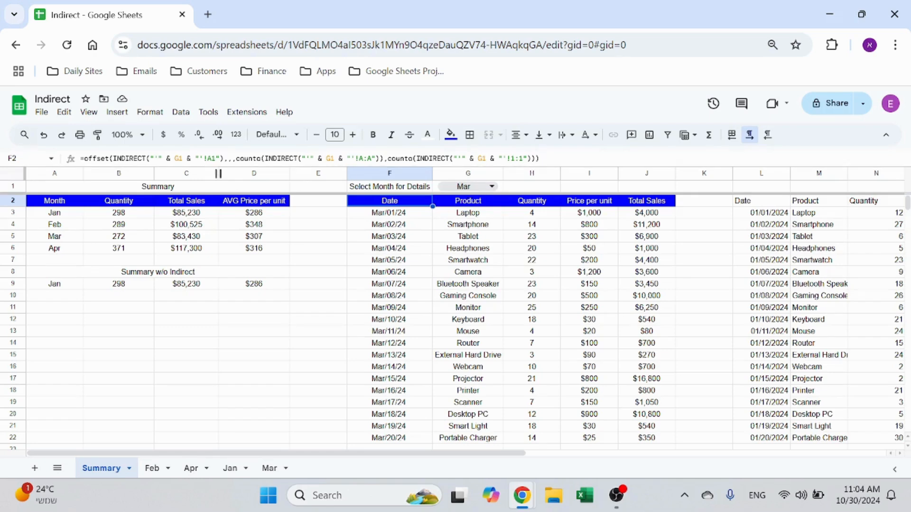
click(746, 195)
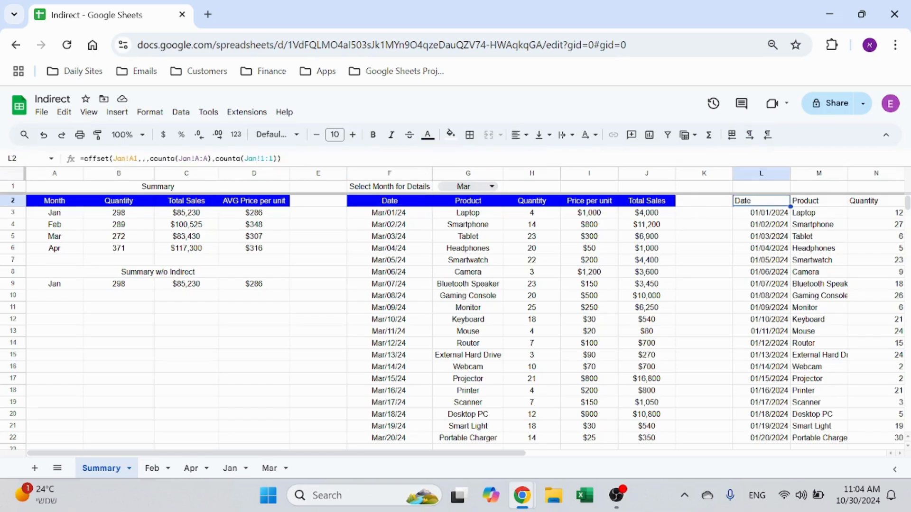
click(354, 206)
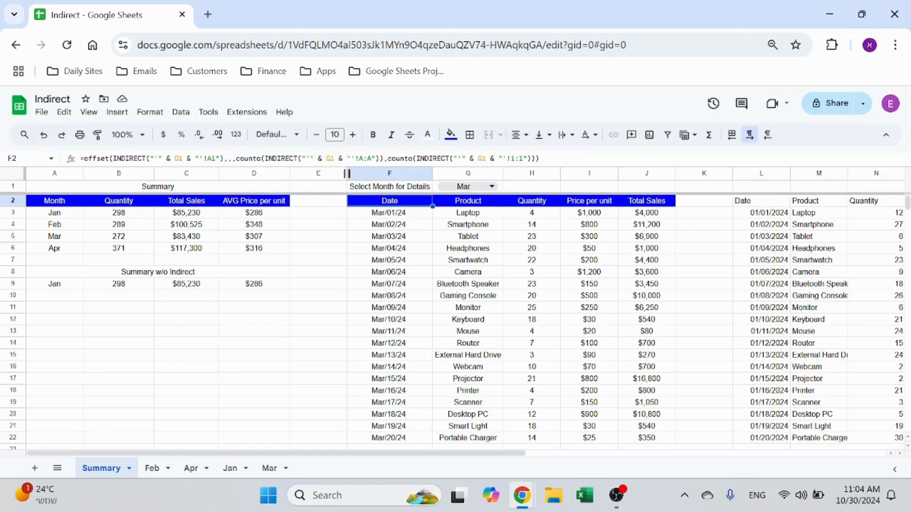
click(315, 274)
- Clear the direct-reference OFFSET formula from L2 and recheck the INDIRECT version in F2
click(769, 208)
key(Delete)
click(729, 227)
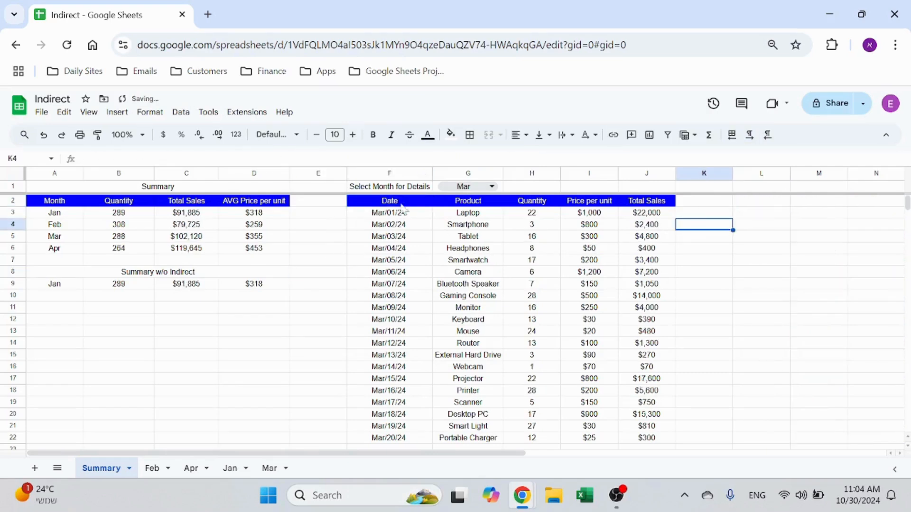
click(404, 207)
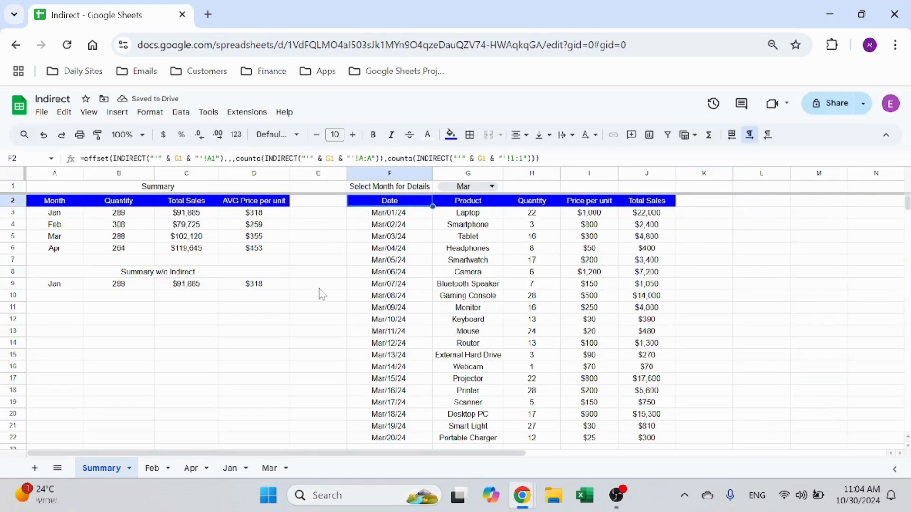
click(308, 309)
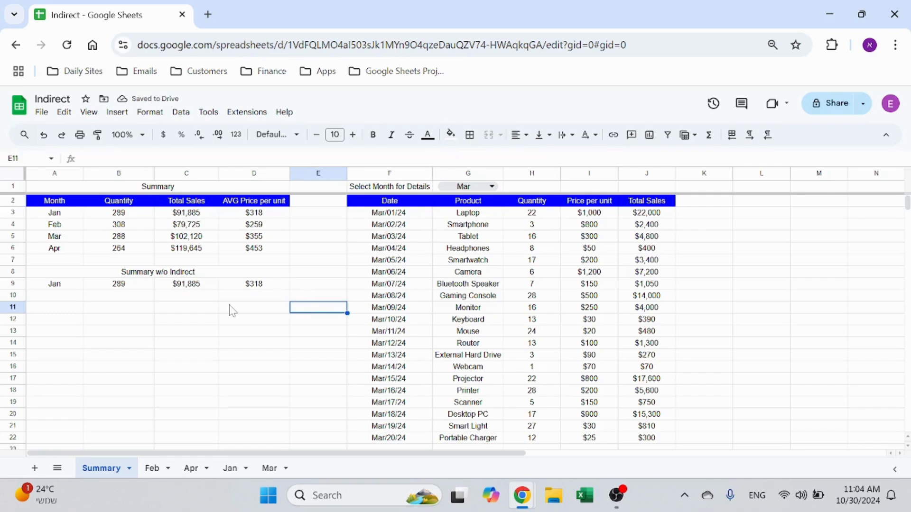